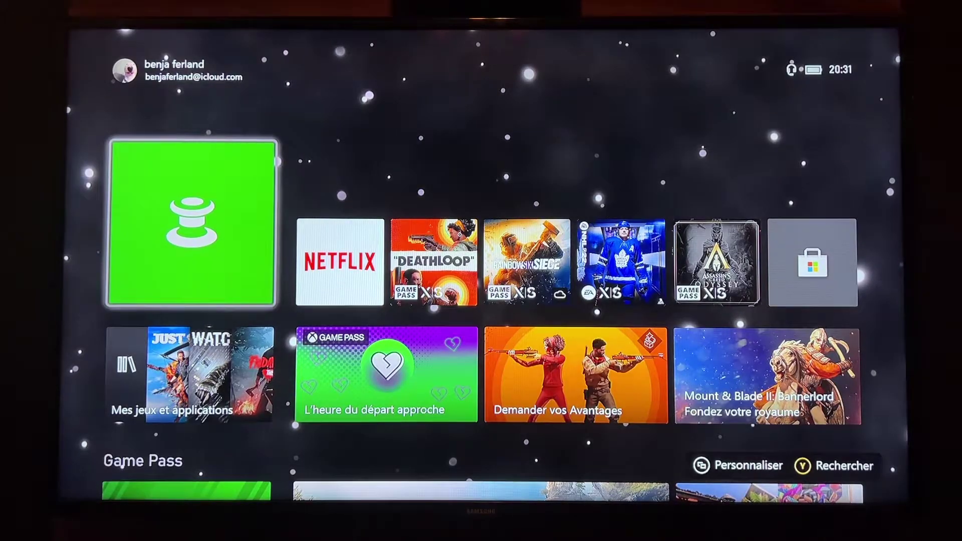
Launch Xbox Accessories to show the Elite controller with its Terminator profile loaded
key(Return)
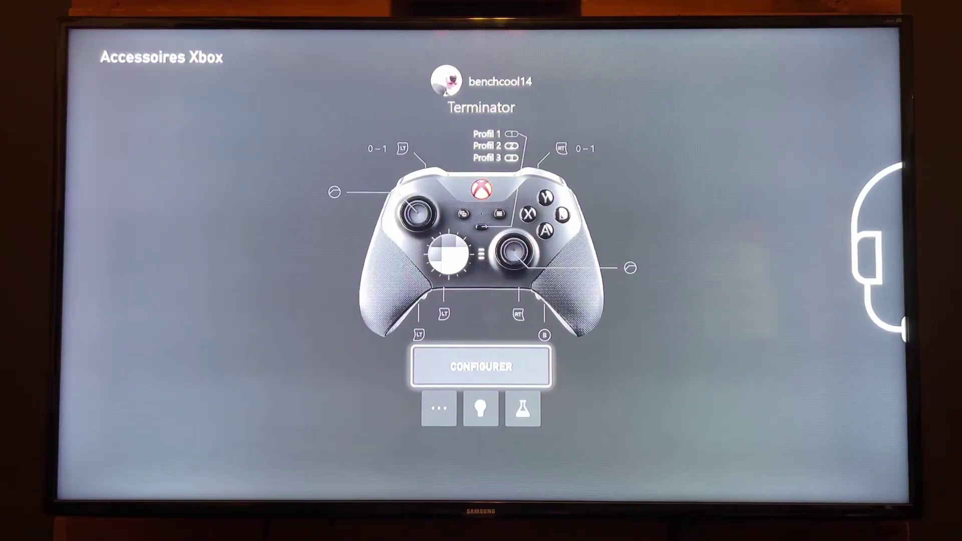
Edit Profile 1 and move past the left and right stick settings toward Color
key(Return)
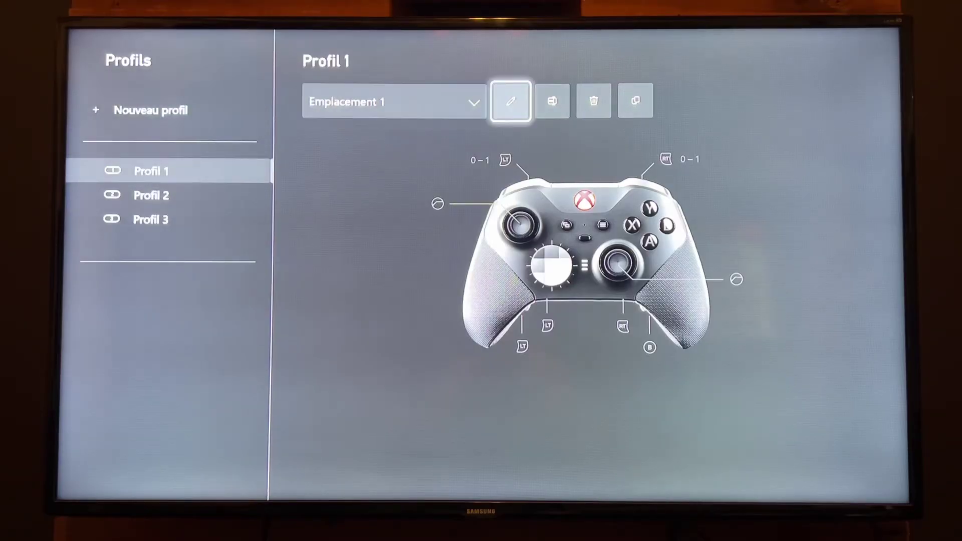
key(Return)
key(Right)
key(Right)
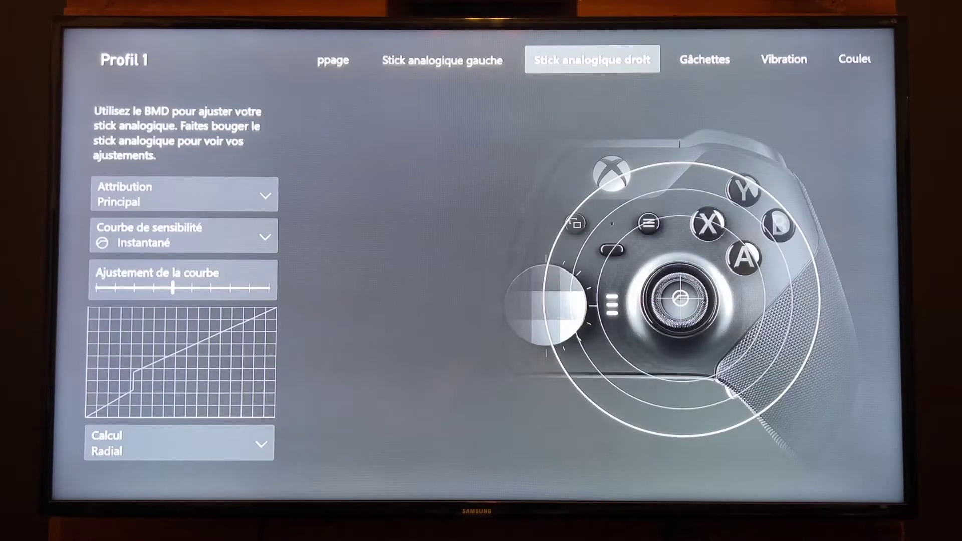
key(Right)
key(Right)
key(Right)
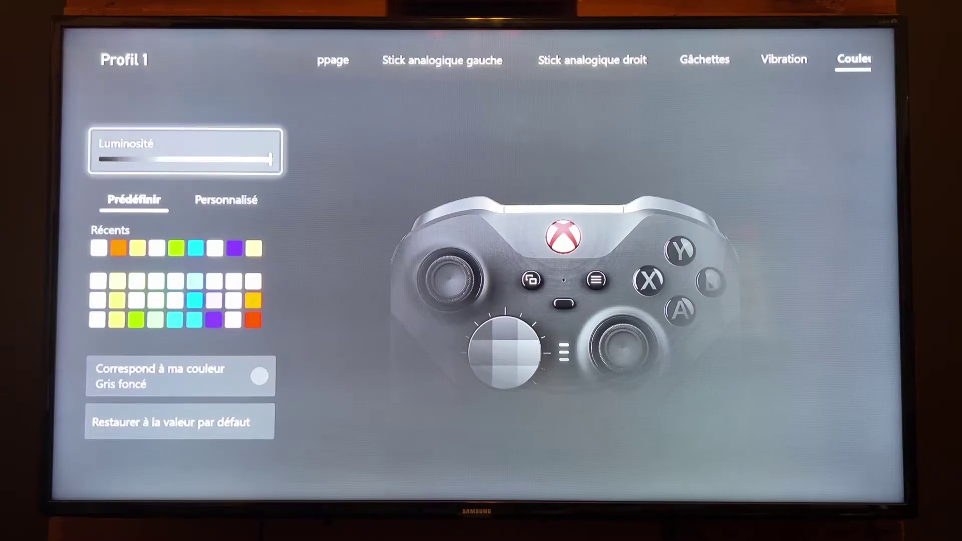